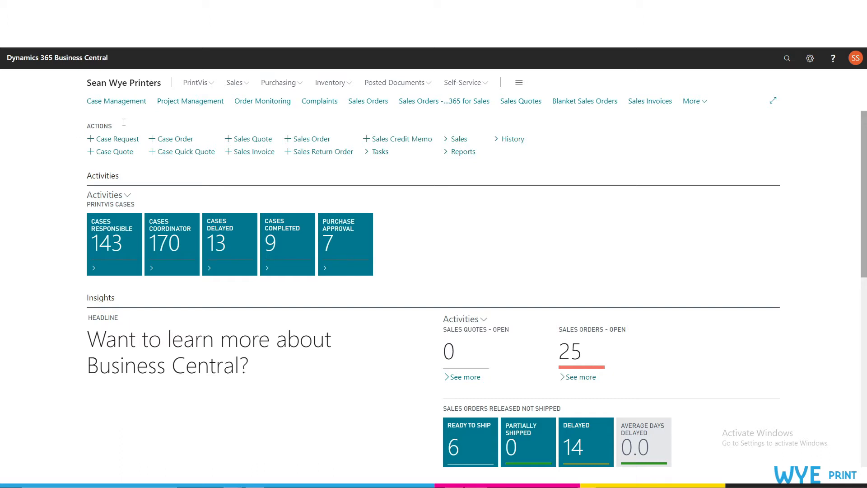
# Search for "opening hours setup" and open the PrintVis Opening Hours Setup page
pyautogui.click(786, 59)
pyautogui.write('opening hours setup')
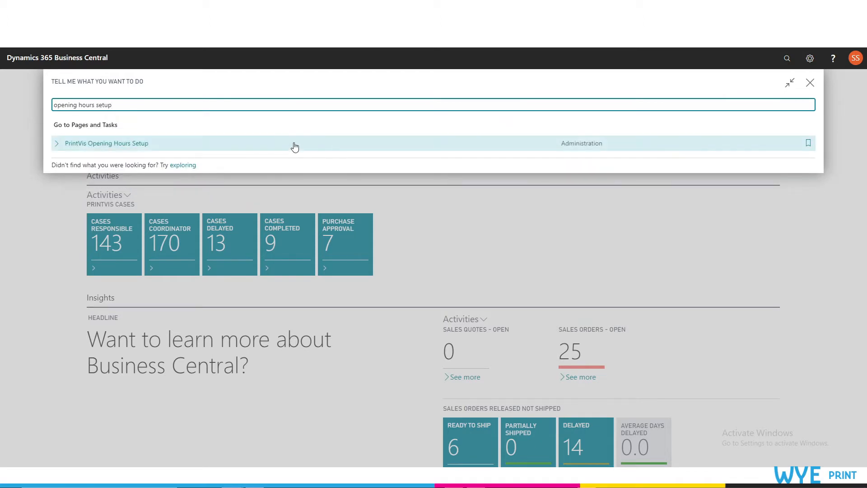
pyautogui.click(293, 143)
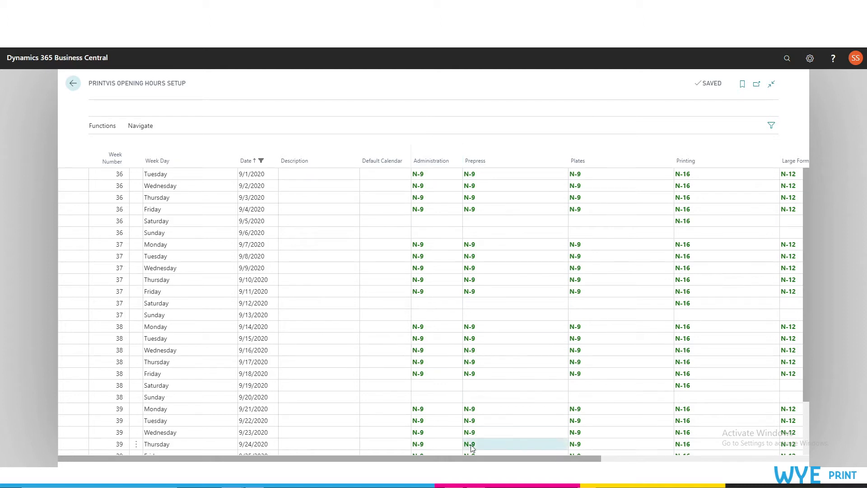
# Examine the opening hour profiles assigned to each department, from Administration through Shipping, in the September 2020 calendar
pyautogui.moveTo(472, 459)
pyautogui.mouseDown()
pyautogui.moveTo(543, 459)
pyautogui.moveTo(464, 458)
pyautogui.mouseUp()
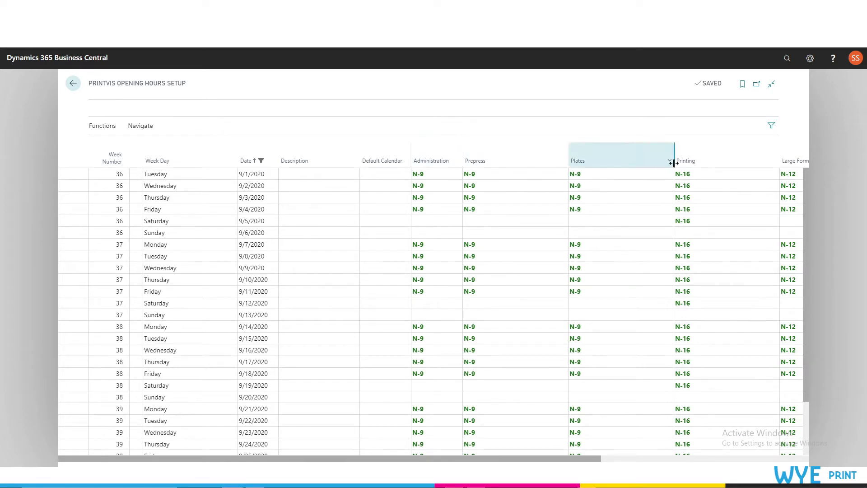
pyautogui.moveTo(511, 459); pyautogui.dragTo(723, 399)
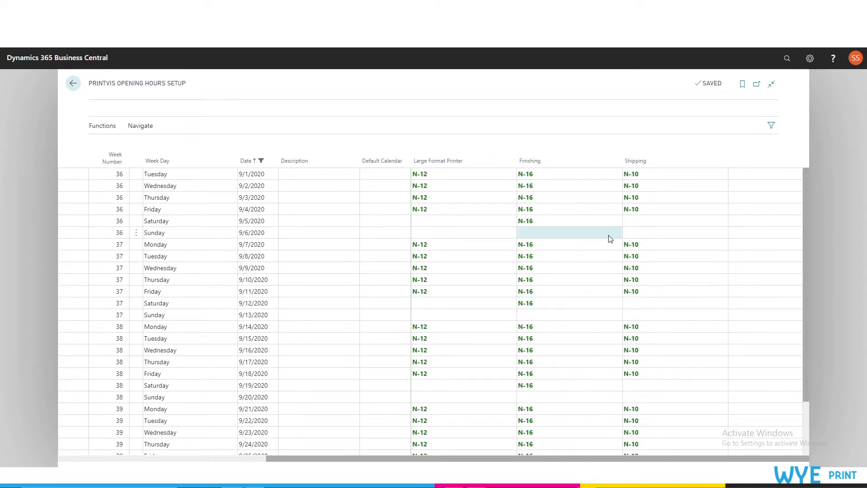
pyautogui.moveTo(422, 458); pyautogui.dragTo(227, 427)
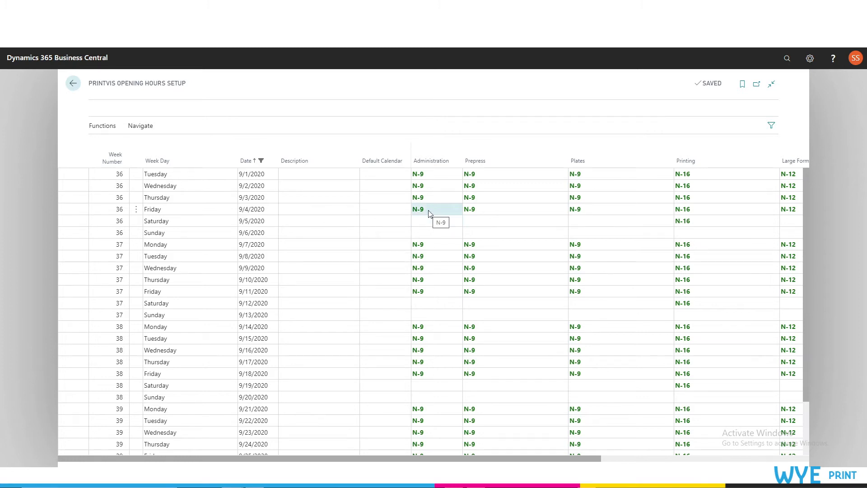
pyautogui.click(431, 173)
pyautogui.press('Escape')
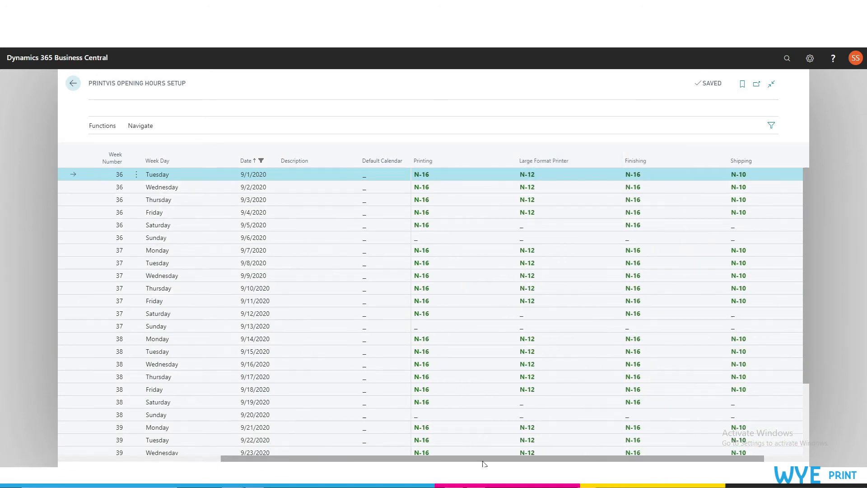
pyautogui.moveTo(479, 460); pyautogui.dragTo(293, 456)
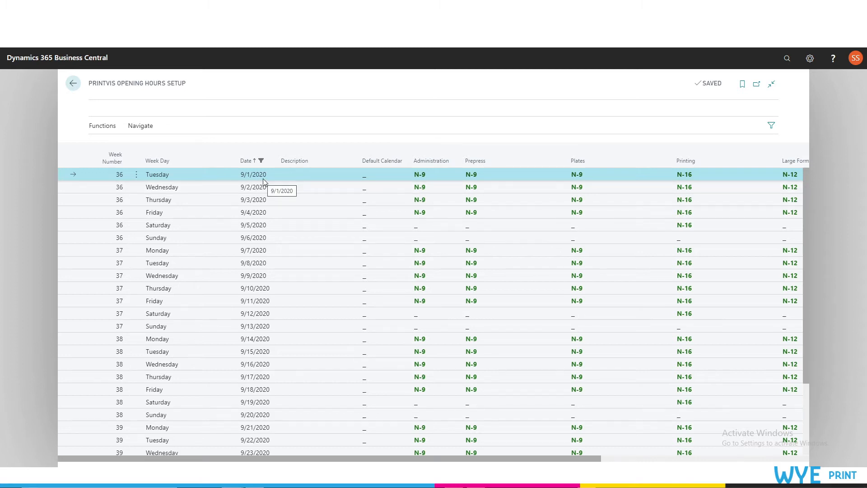
# Check the department entries for Wednesday 9/30/2020 and show the profile choices available for Administration
pyautogui.scroll(-2, 264, 181)
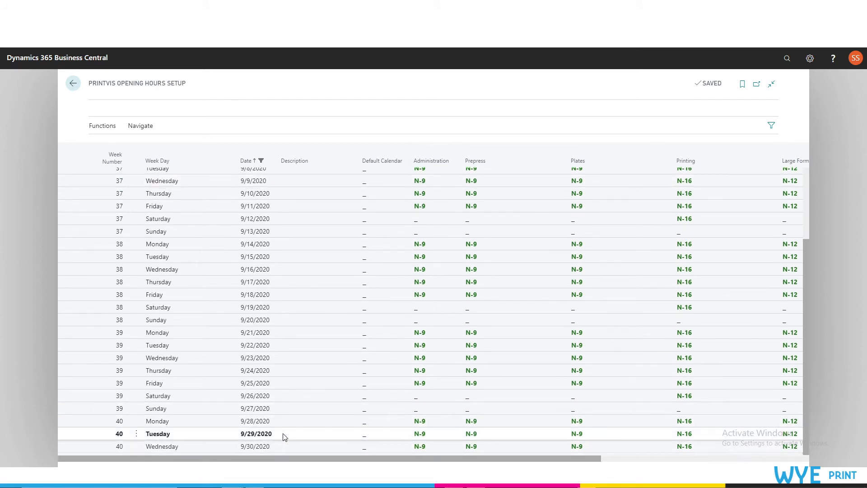
pyautogui.click(292, 448)
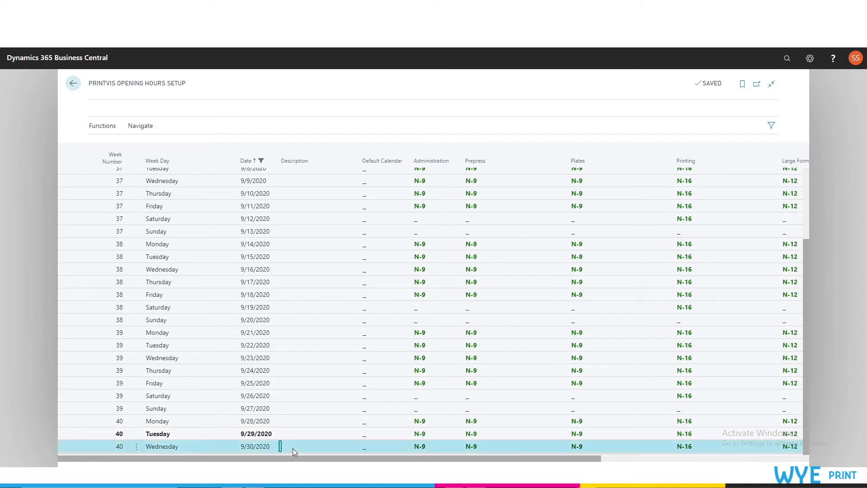
pyautogui.click(426, 446)
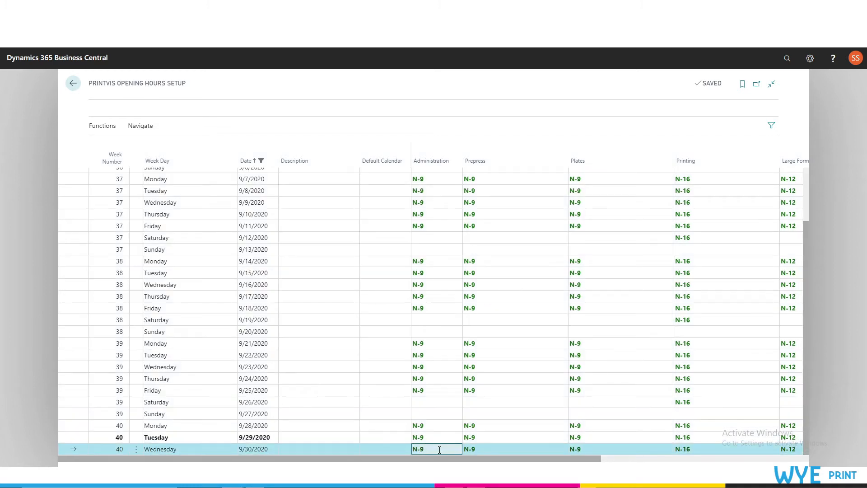
pyautogui.click(483, 449)
pyautogui.click(590, 449)
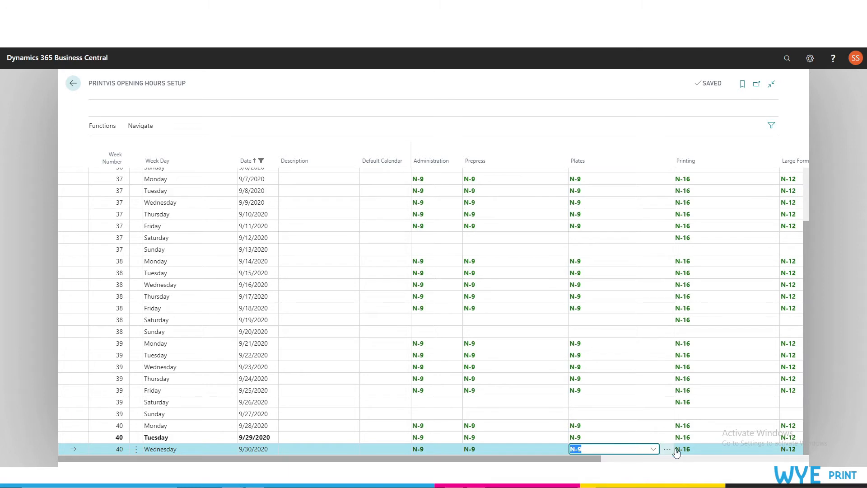
pyautogui.click(457, 450)
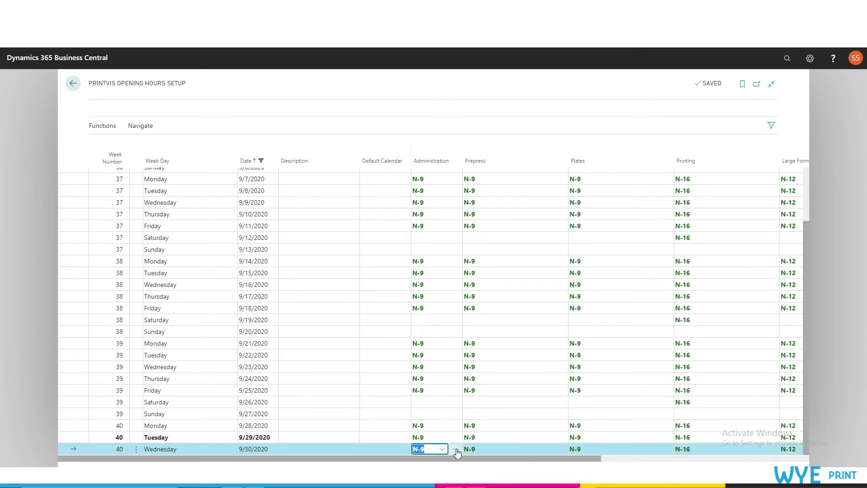
pyautogui.click(441, 450)
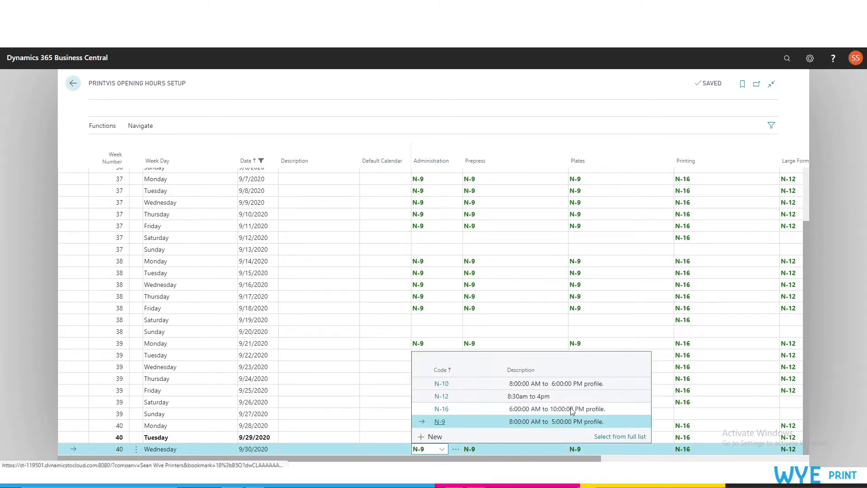
# Search for "opening hours", review the PrintVis Opening Hour Profiles list with the N-12 profile selected, and return to the setup calendar
pyautogui.click(787, 58)
pyautogui.write('op')
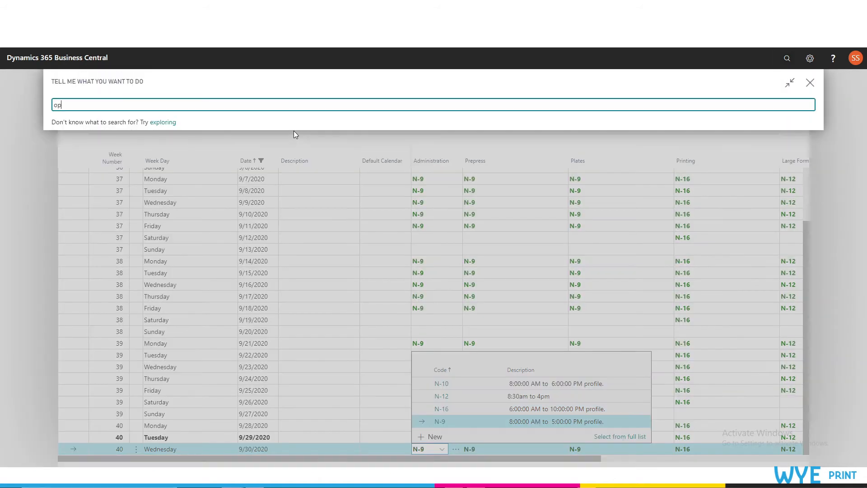
pyautogui.write('ening hours')
pyautogui.press('Return')
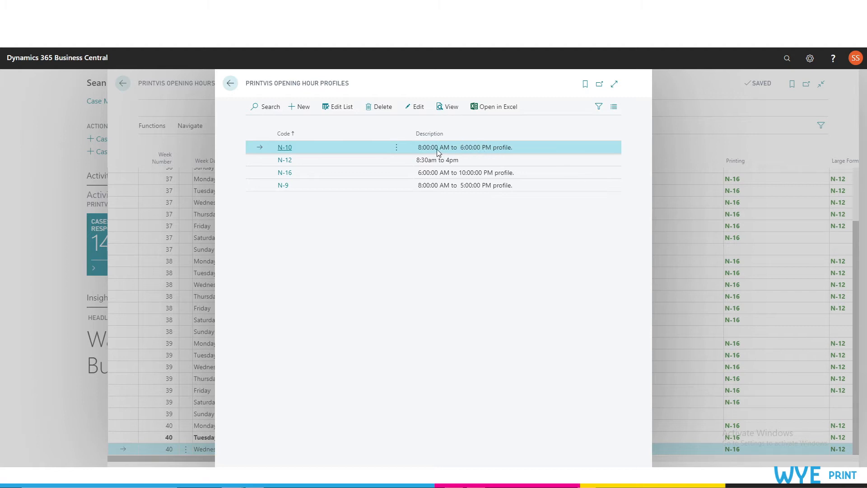
pyautogui.click(300, 162)
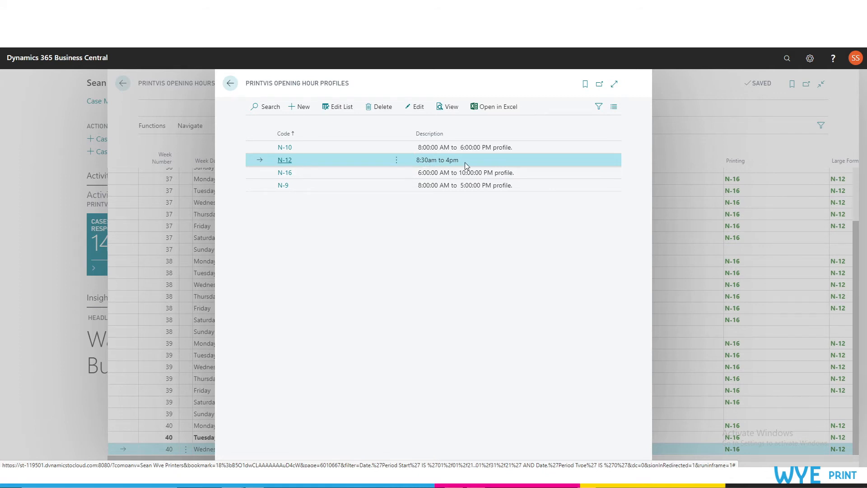
pyautogui.click(231, 83)
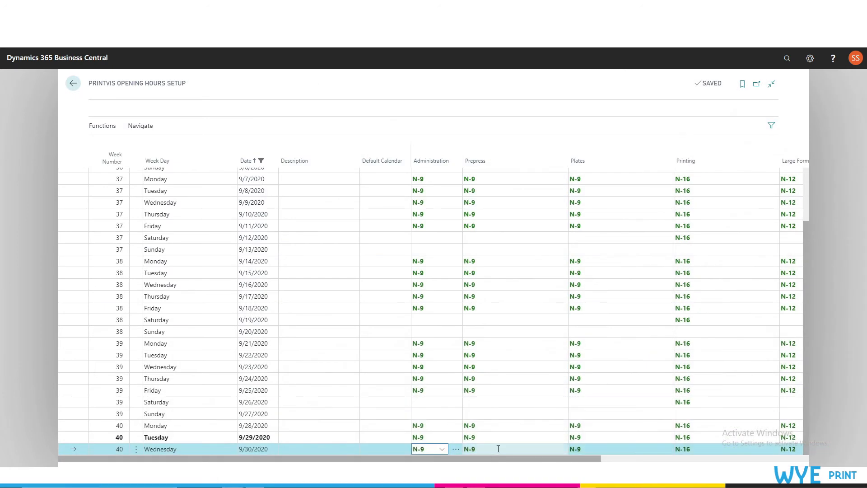
# Show the opening hour profile choices for Prepress on Wednesday 9/30/2020
pyautogui.click(499, 449)
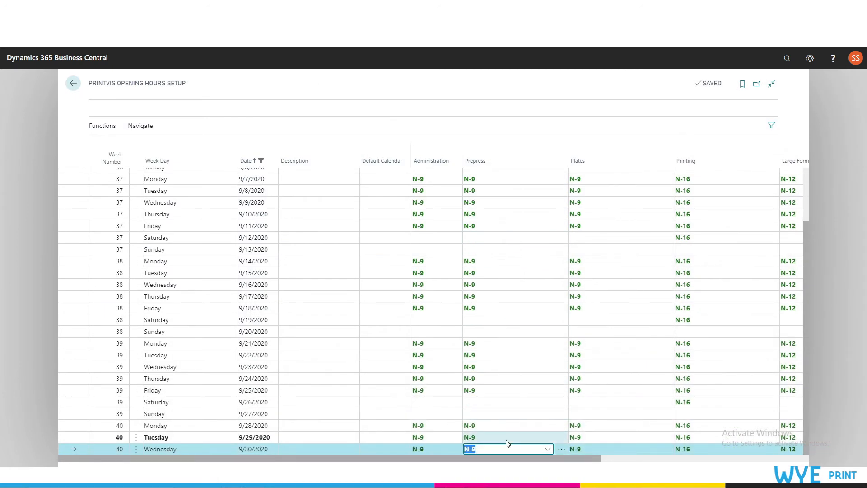
pyautogui.click(547, 449)
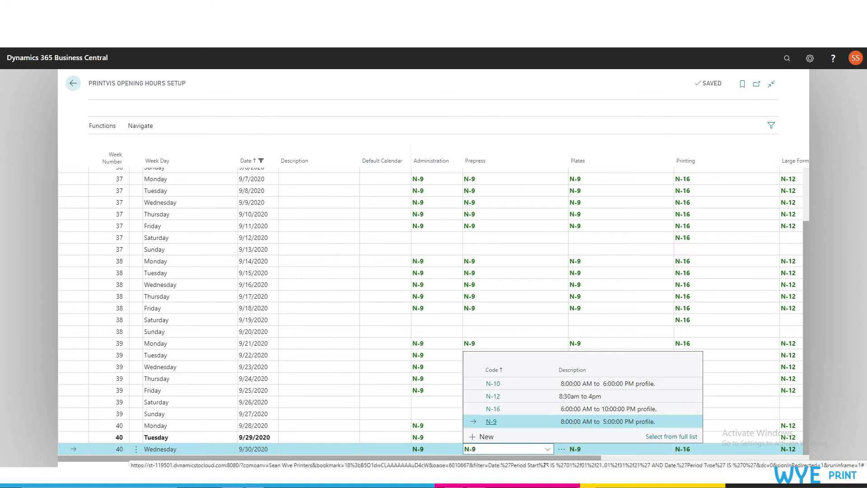
pyautogui.click(434, 450)
pyautogui.click(491, 448)
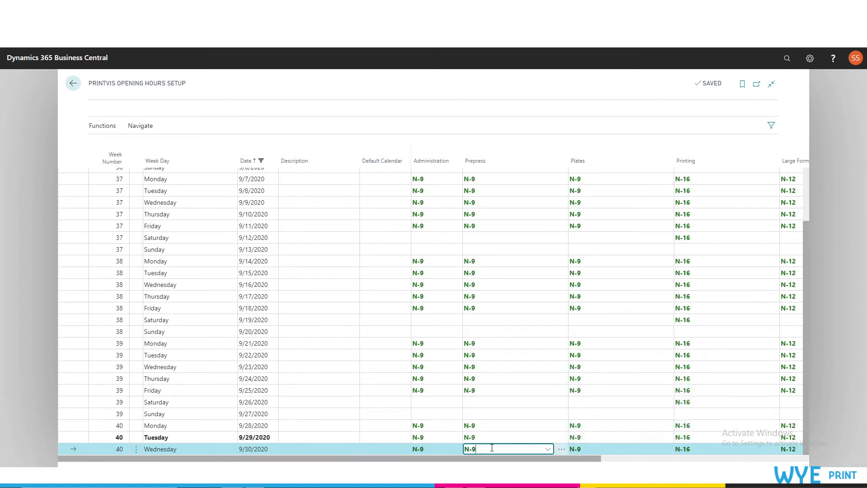
pyautogui.click(547, 449)
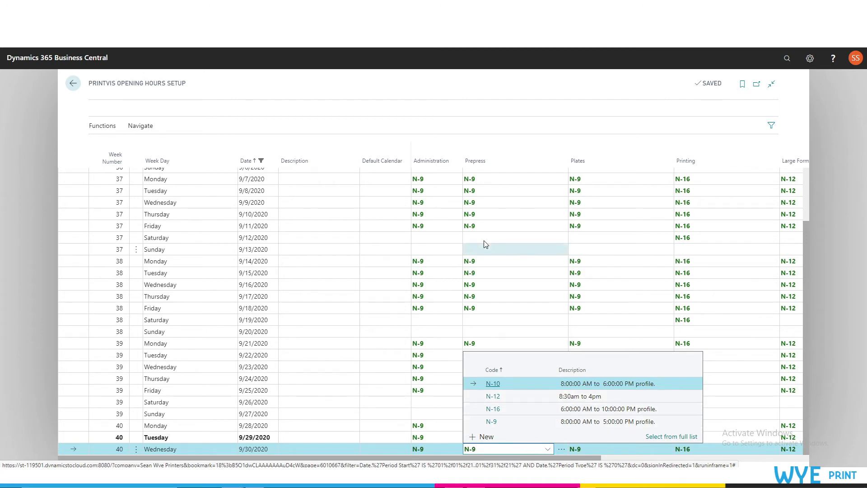
# View the full profile list for Prepress and a blank new profile card, then close both without choosing a profile
pyautogui.click(657, 436)
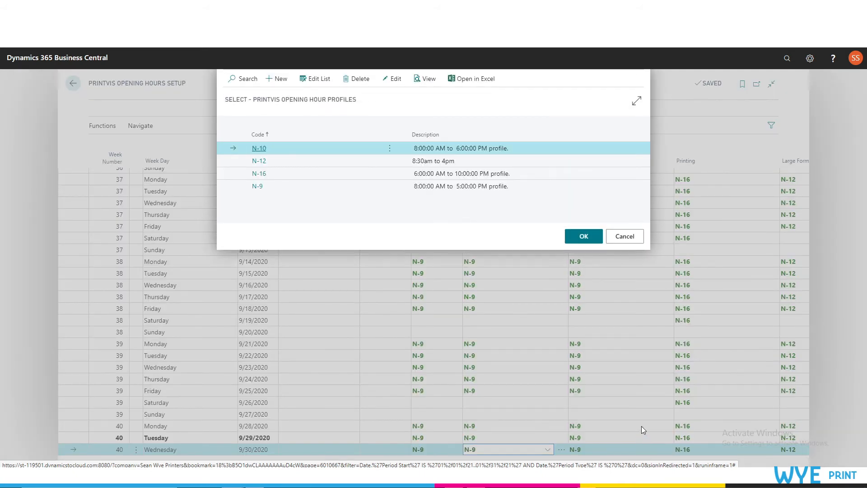
pyautogui.click(276, 79)
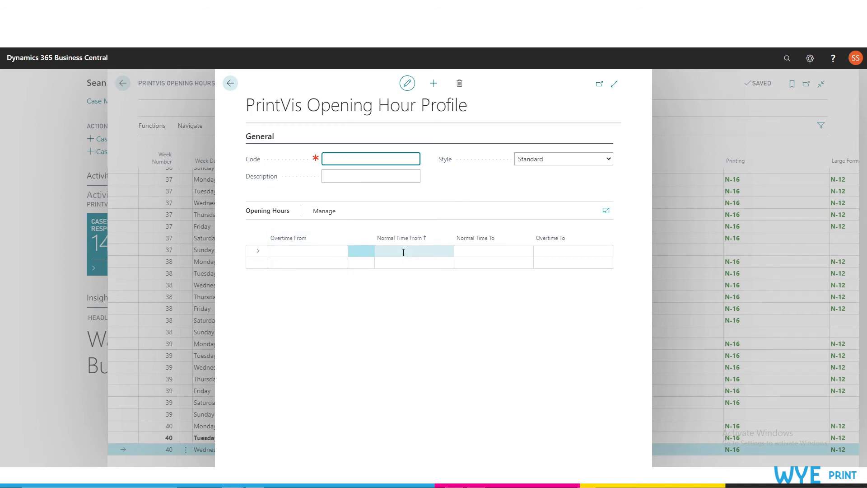
pyautogui.press('Escape')
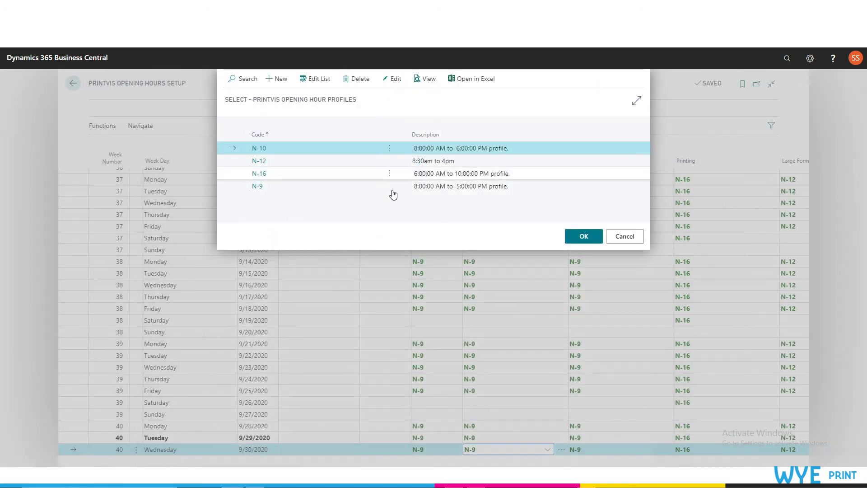
pyautogui.click(314, 175)
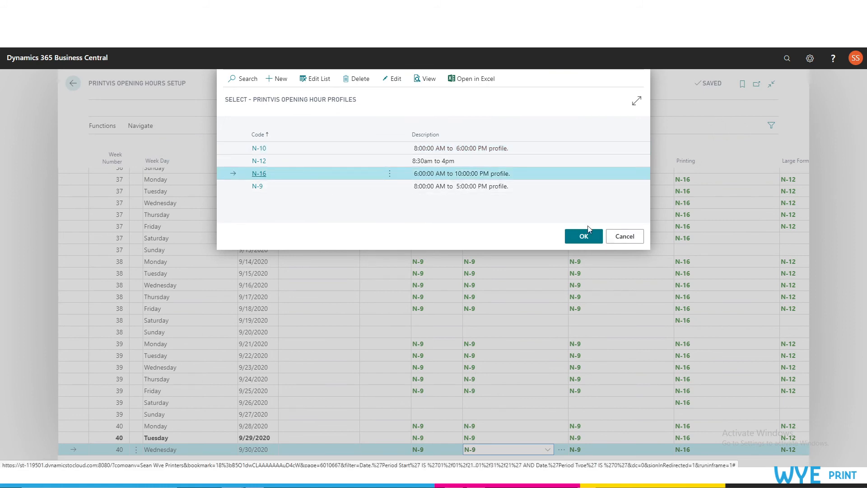
pyautogui.click(625, 237)
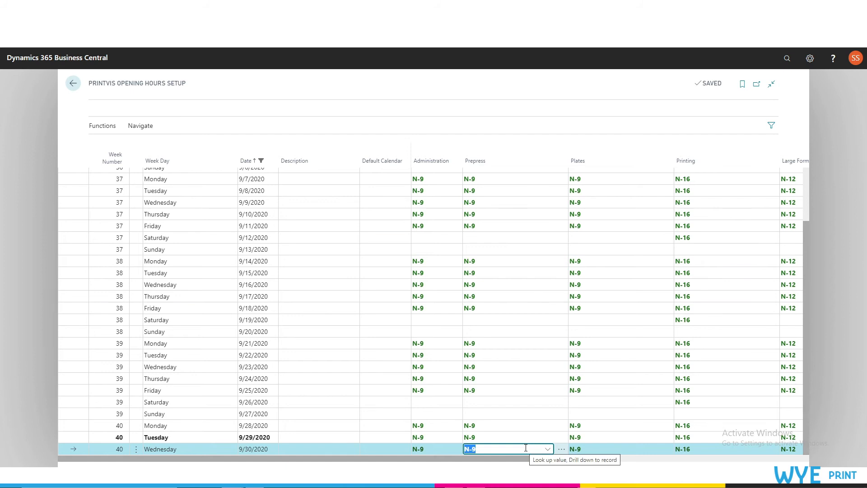
# Review the opening hour profile choices for Printing on Wednesday 9/30/2020 and close the list
pyautogui.click(710, 449)
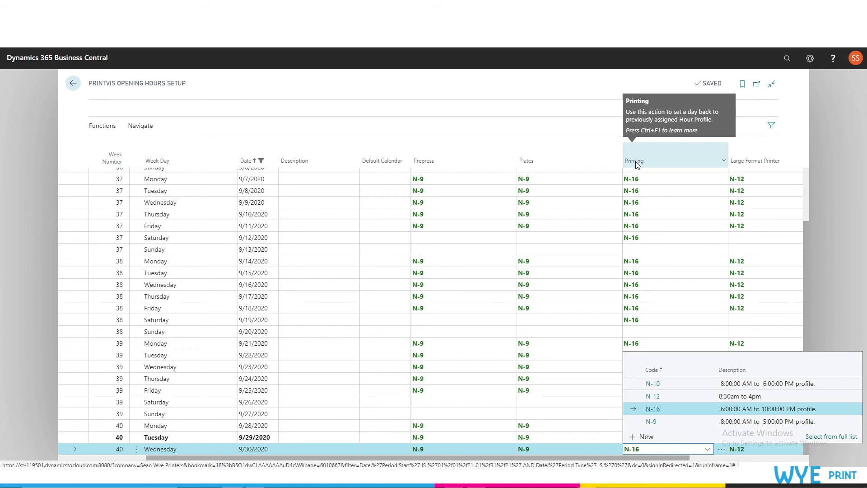
pyautogui.click(569, 263)
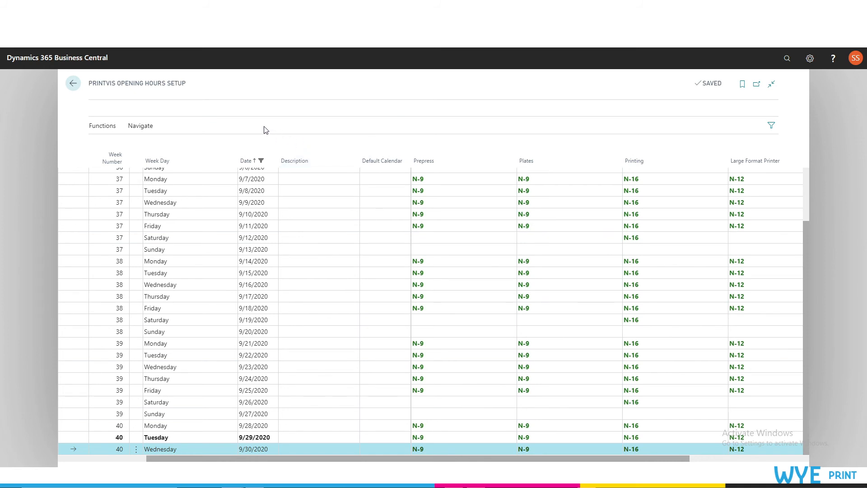
# Look over the September 2020 dates and advance the opening hours calendar to October 2020
pyautogui.click(140, 128)
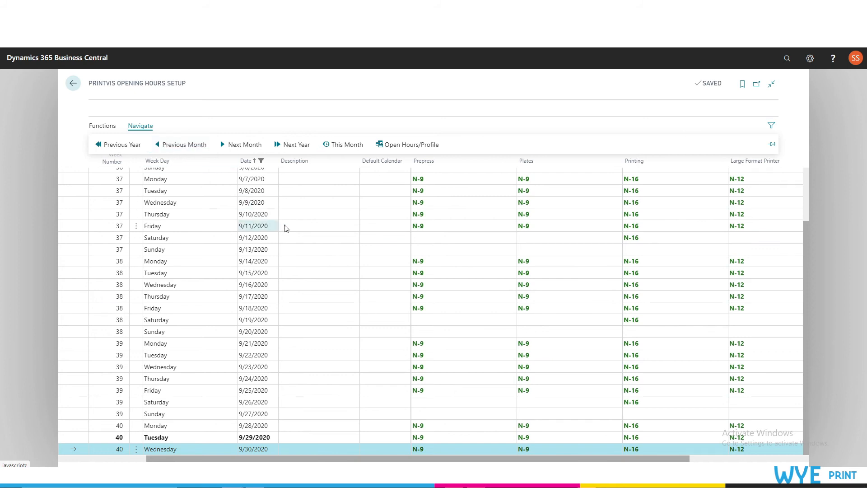
pyautogui.scroll(3, 300, 249)
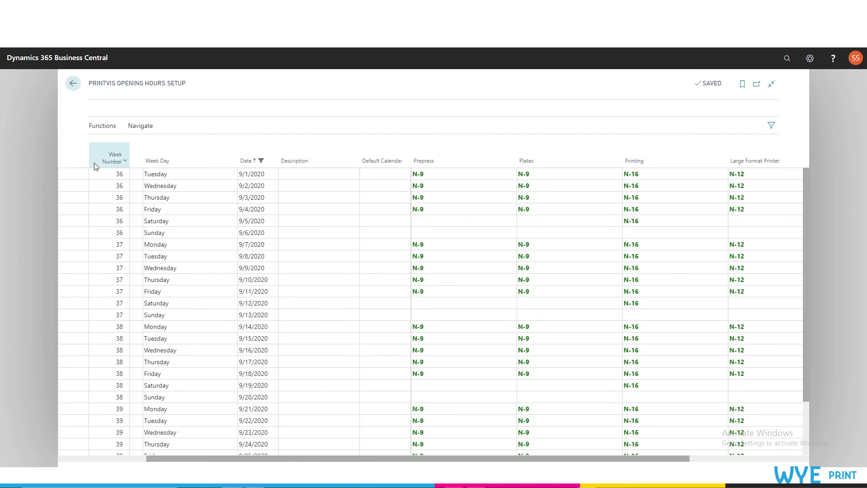
pyautogui.scroll(-2, 86, 208)
pyautogui.scroll(-1, 86, 207)
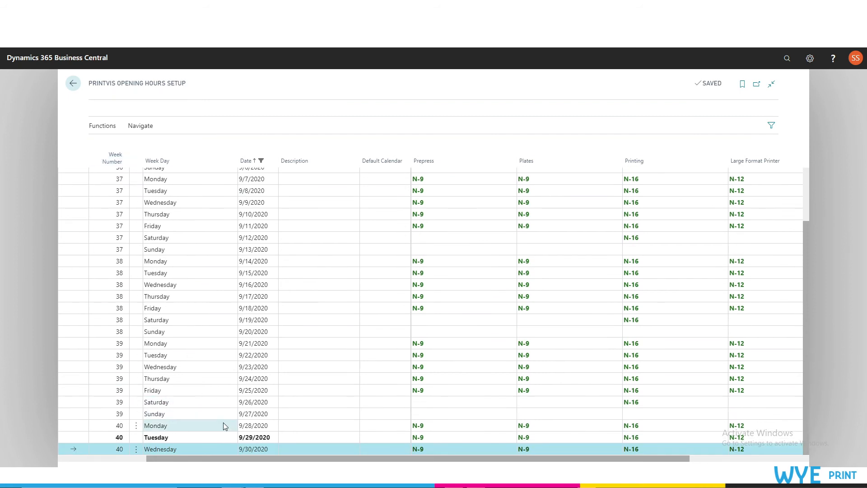
pyautogui.click(144, 129)
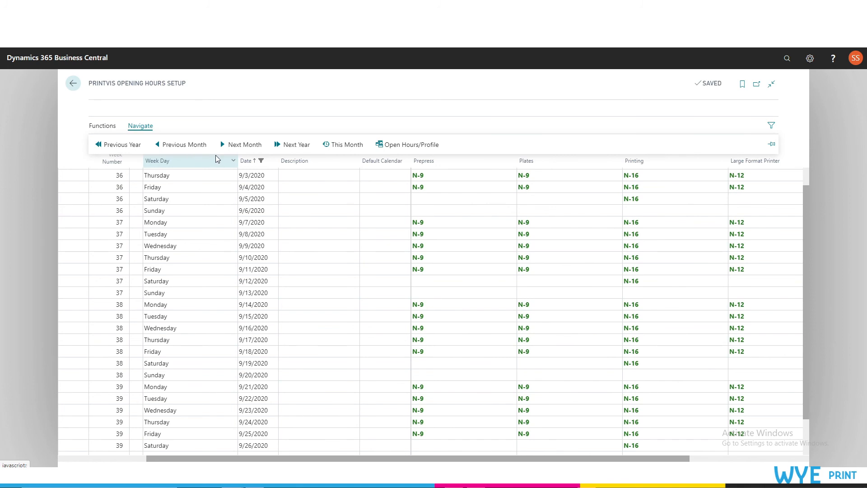
pyautogui.click(237, 150)
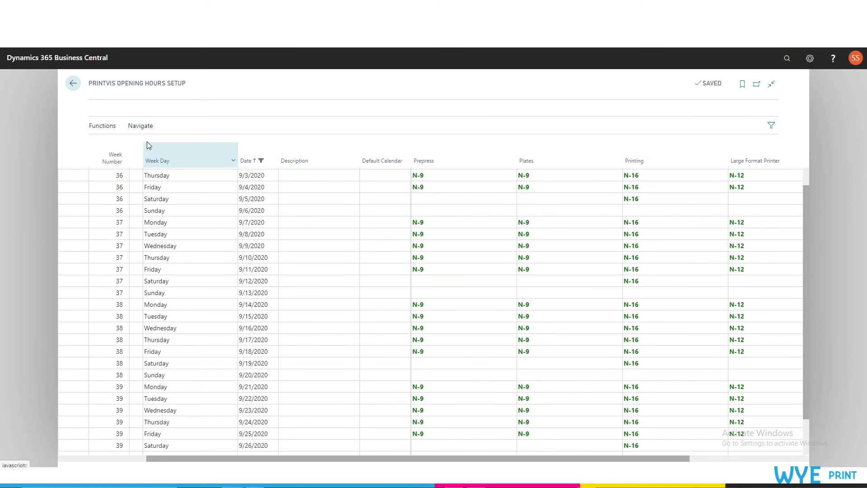
pyautogui.click(141, 135)
pyautogui.click(246, 147)
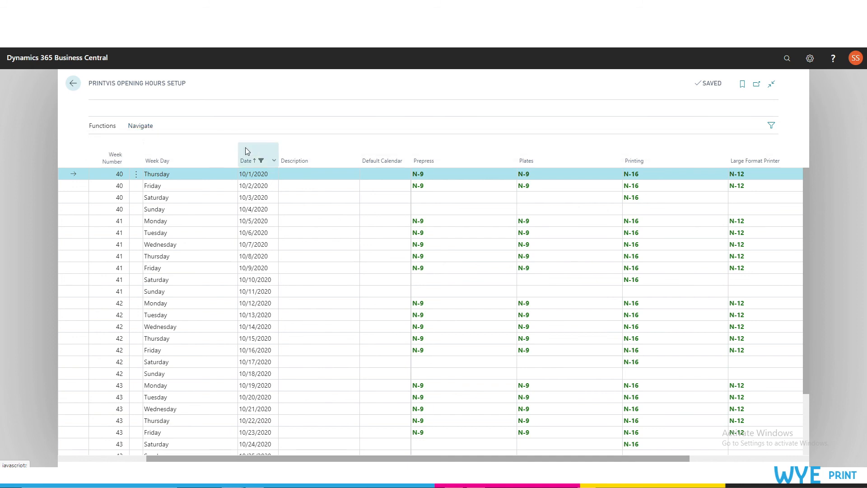
# Advance the opening hours calendar to December 2020 and select the row for Friday 12/25/2020
pyautogui.click(146, 132)
pyautogui.click(251, 143)
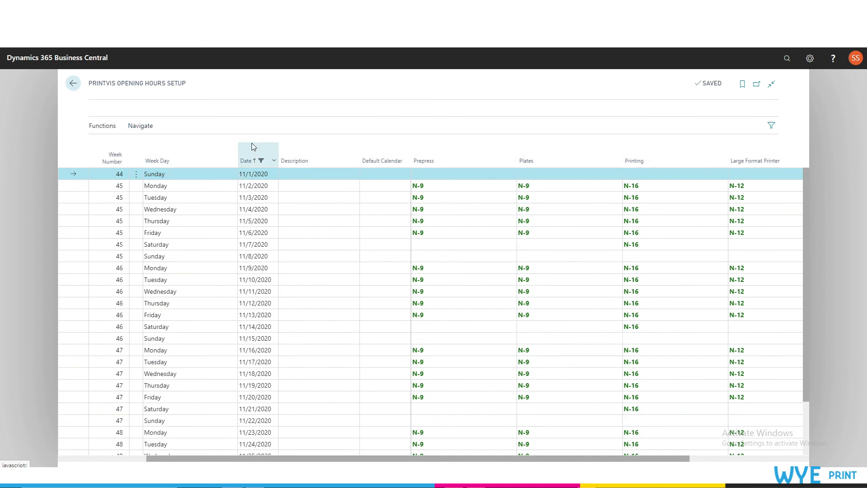
pyautogui.scroll(-2, 256, 201)
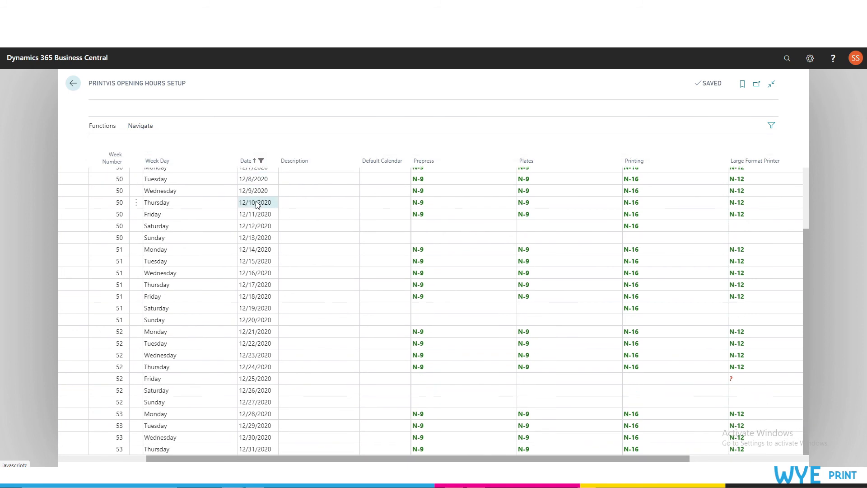
pyautogui.click(267, 241)
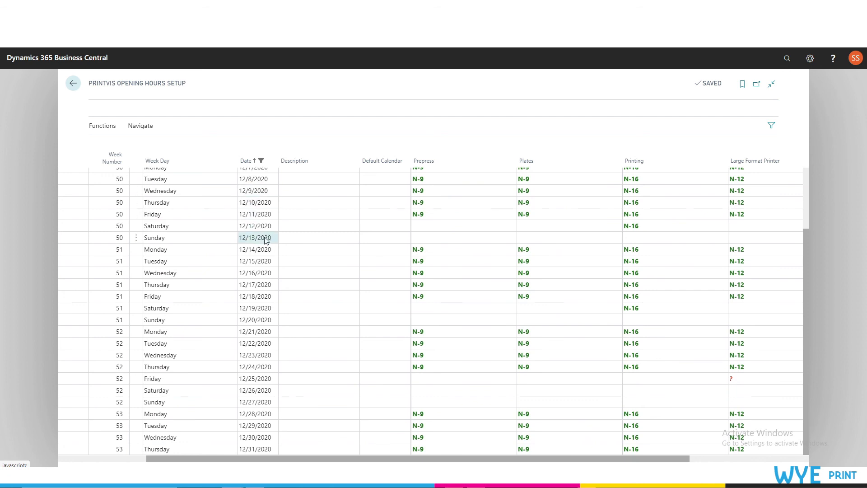
pyautogui.click(271, 382)
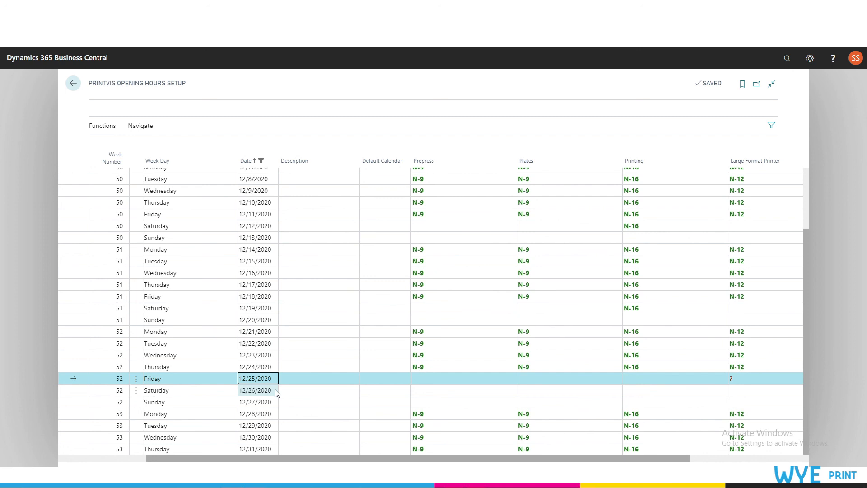